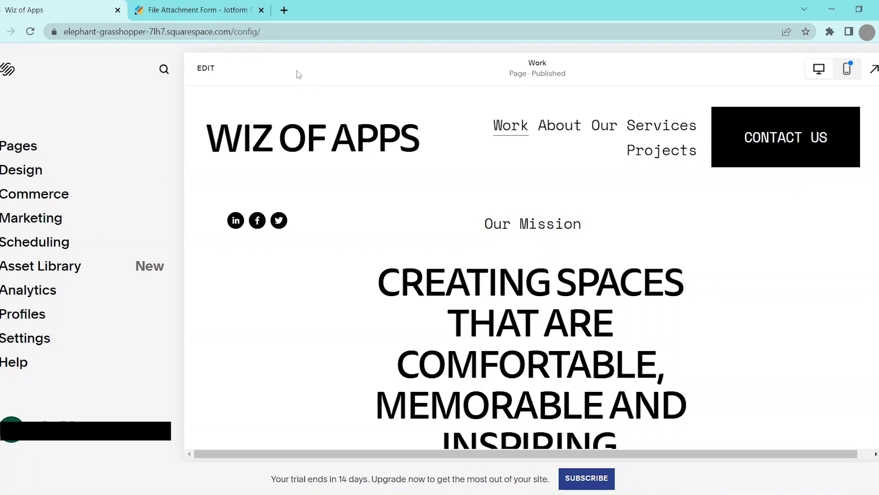
Edit the Work page and add an RSVP form section below the mission text.
left_click(206, 68)
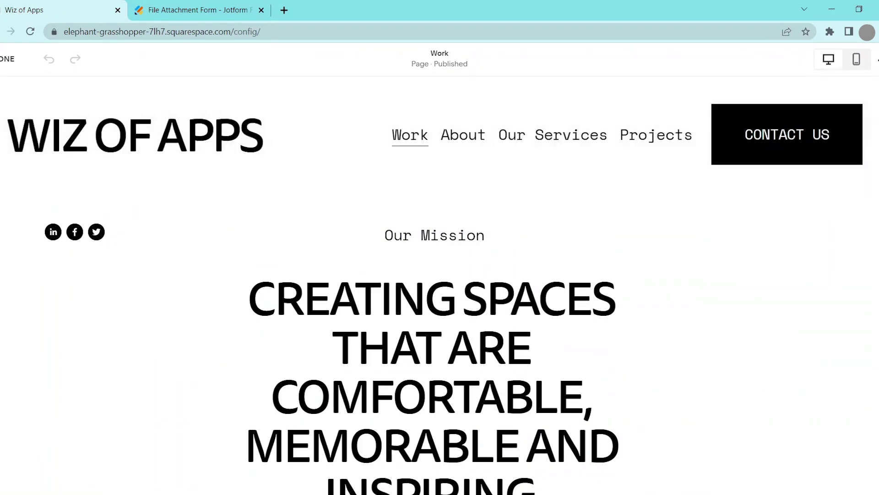
scroll(440, 275, "down", 2)
scroll(439, 275, "down", 5)
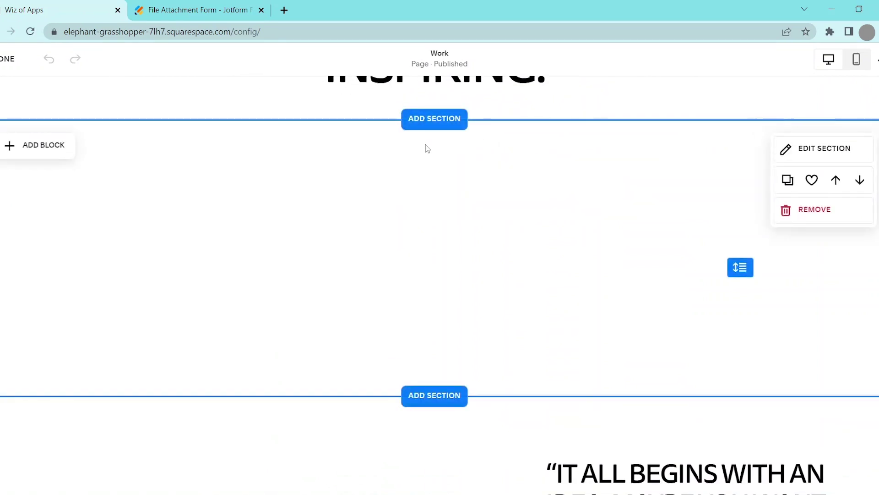
left_click(427, 119)
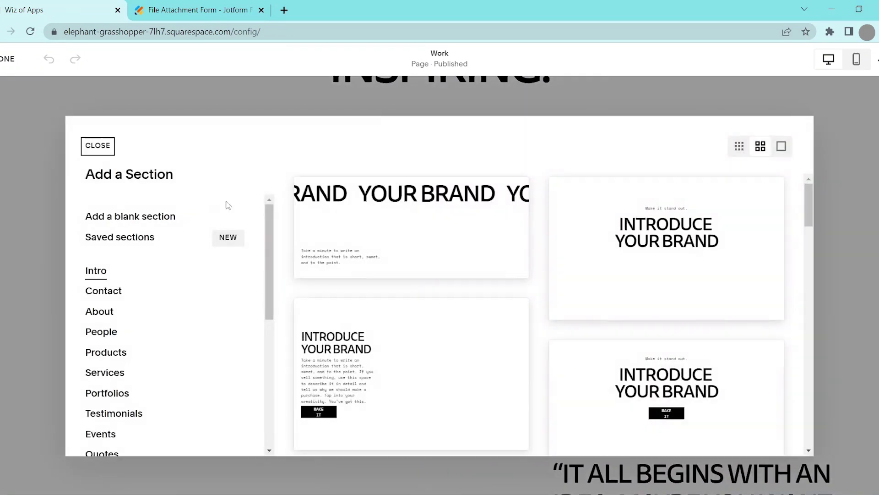
scroll(172, 309, "down", 5)
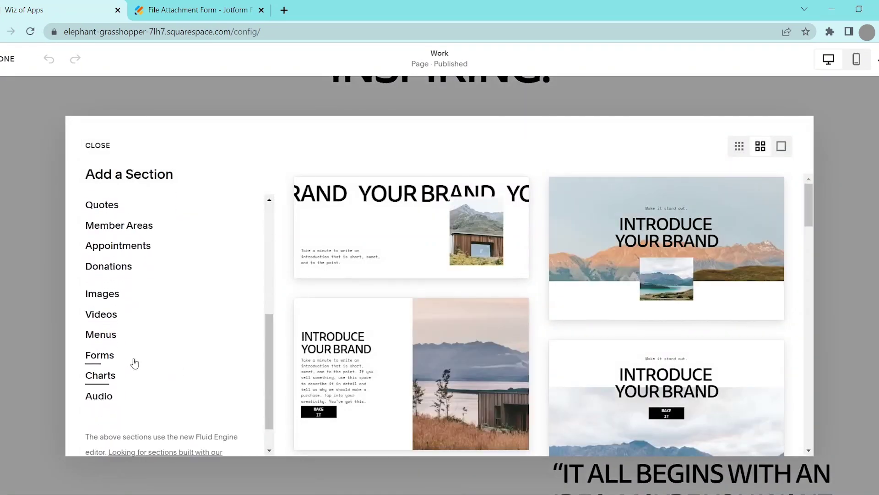
left_click(100, 354)
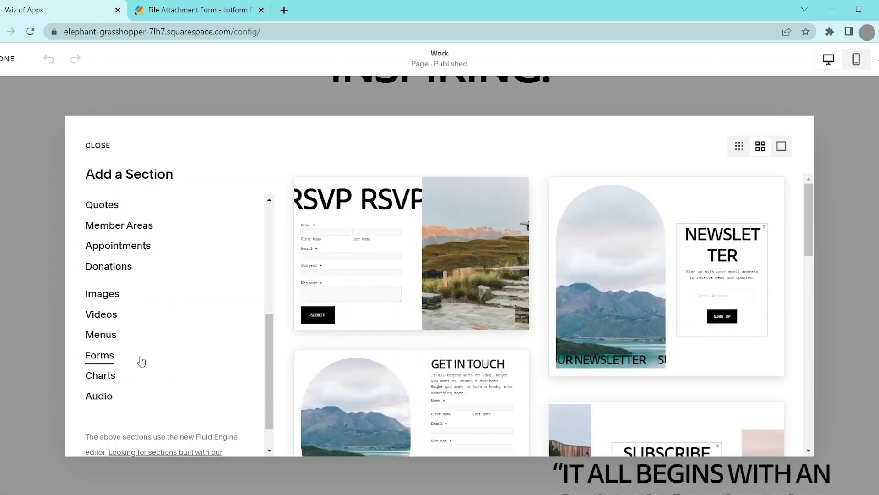
left_click(442, 311)
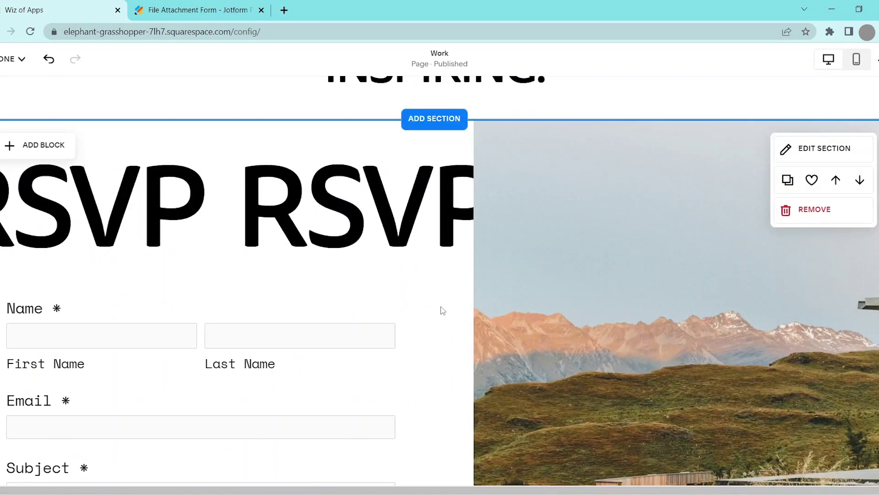
scroll(441, 310, "down", 2)
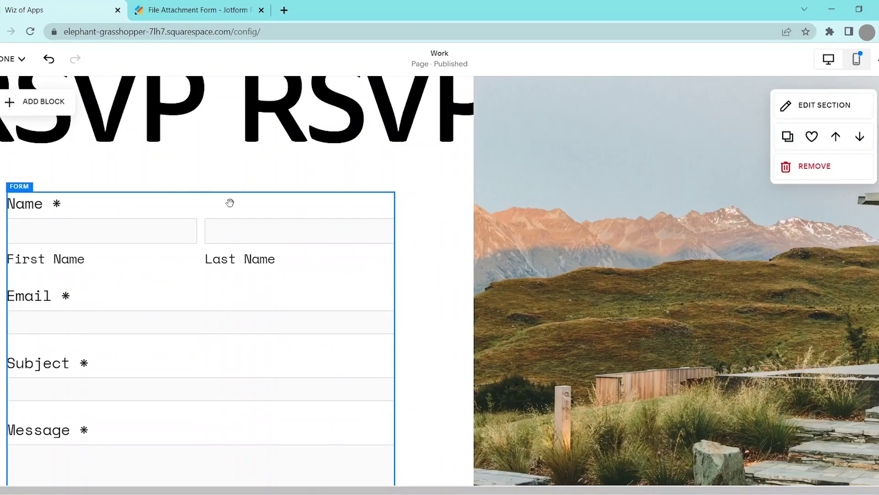
Open the RSVP form block's settings to show its Name, Email, Subject and Message fields.
left_click(230, 203)
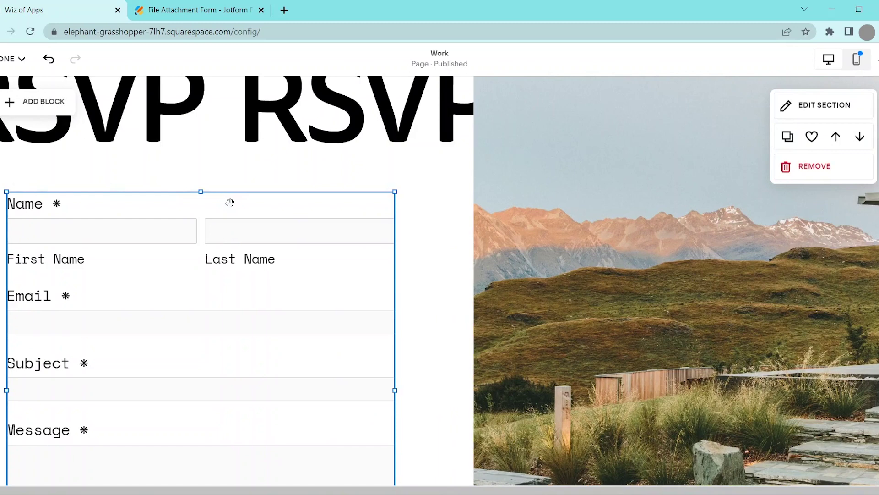
left_click(20, 167)
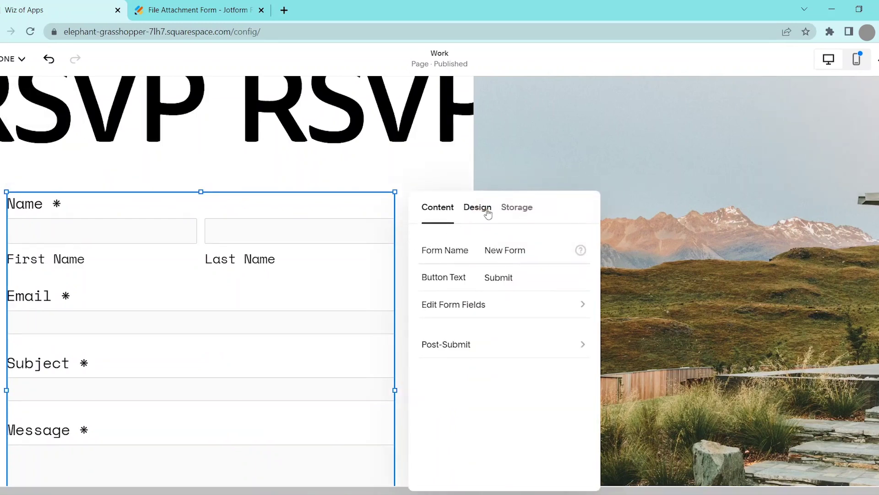
left_click(475, 307)
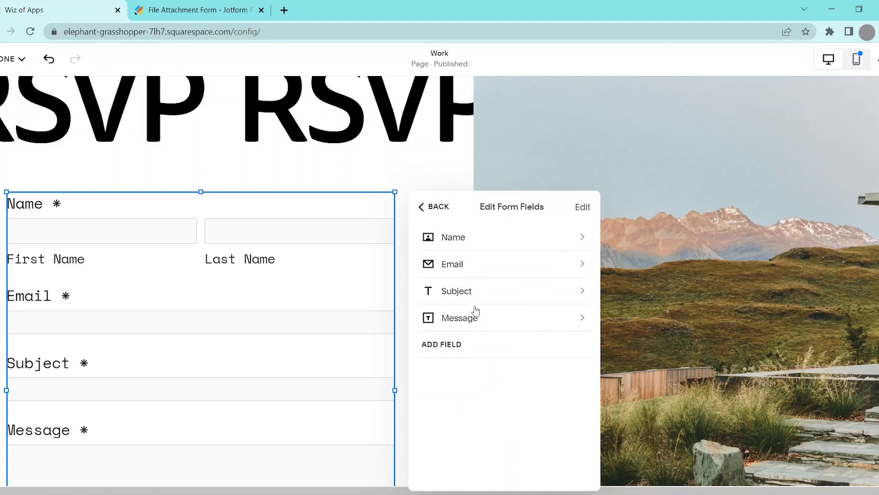
Add a Website field to the RSVP form below Message.
left_click(441, 344)
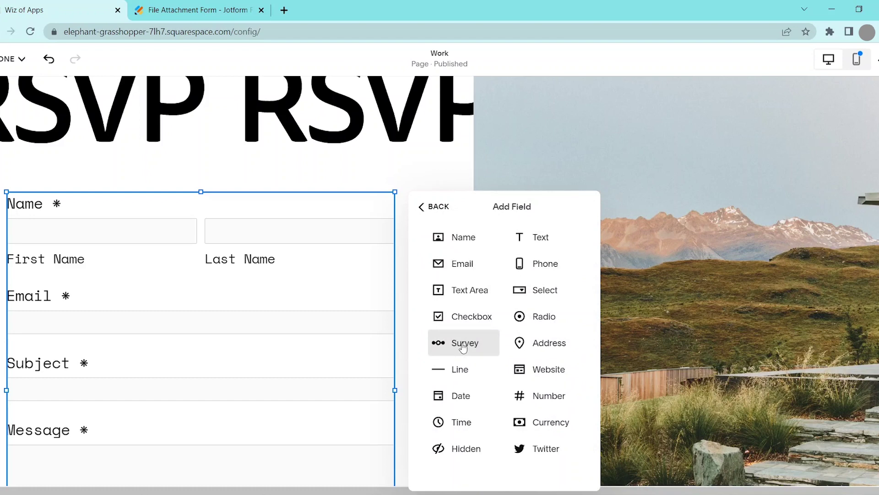
left_click(526, 374)
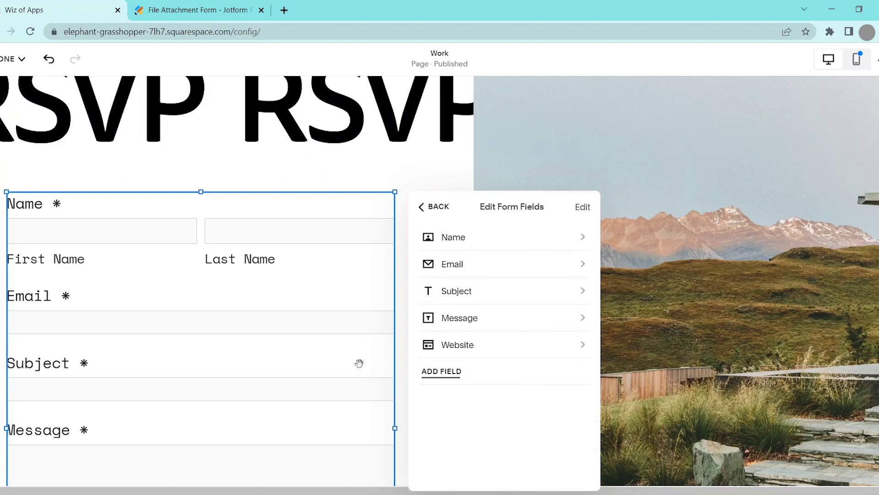
scroll(357, 363, "down", 5)
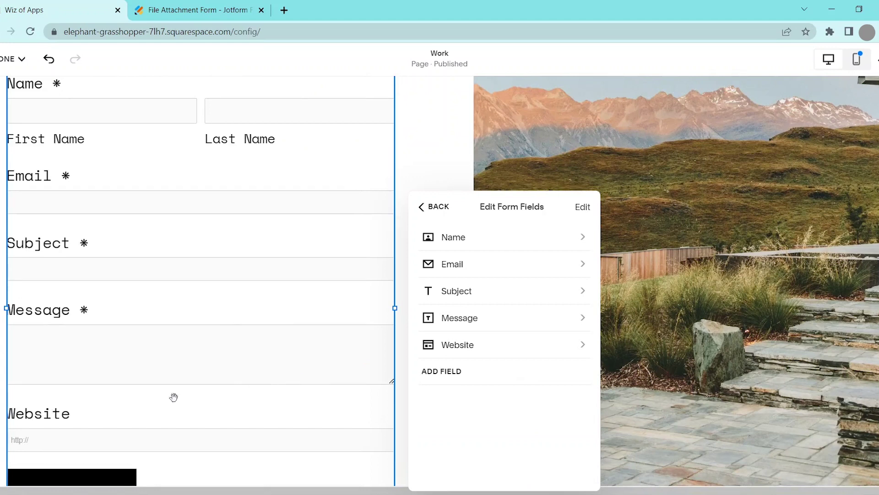
Describe the Website field as 'Add a link to your photo:', then switch to the Jotform form.
left_click(471, 349)
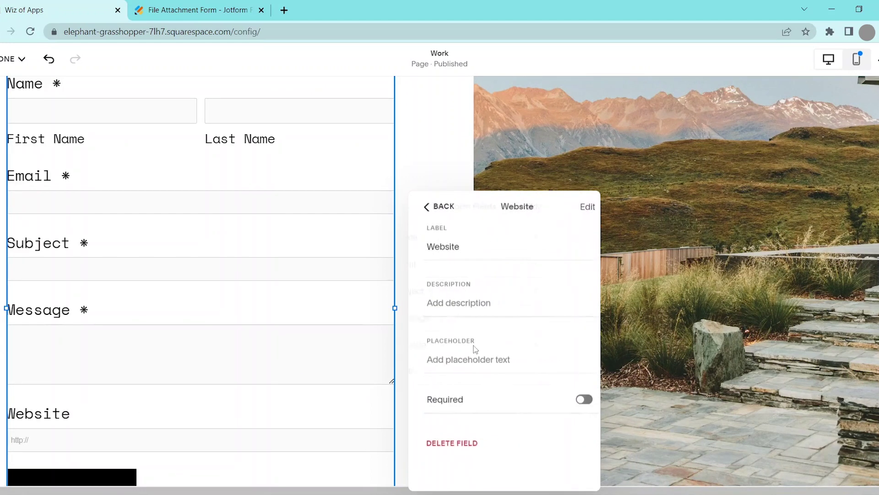
left_click(477, 304)
type("Ad")
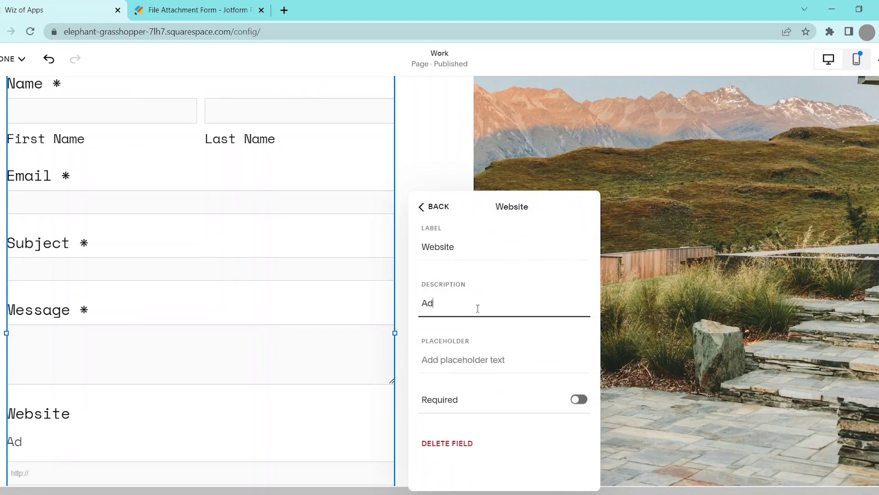
type("d a link to your")
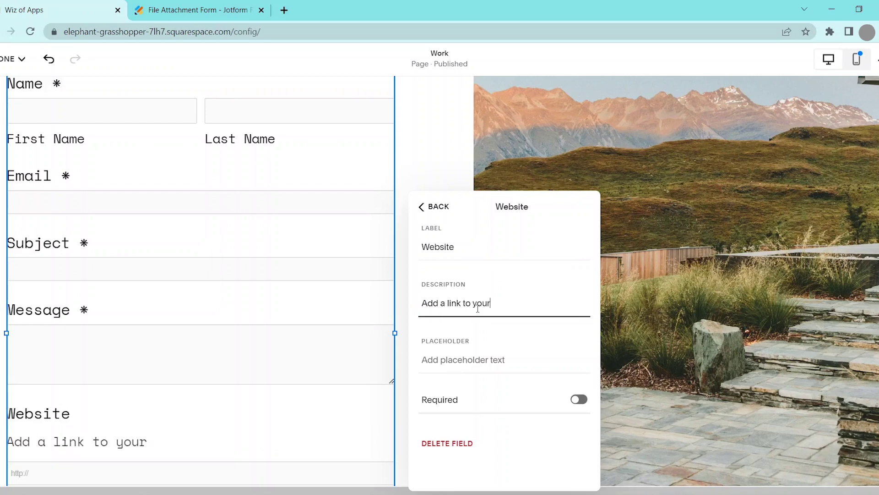
type(" photo:")
scroll(380, 326, "down", 1)
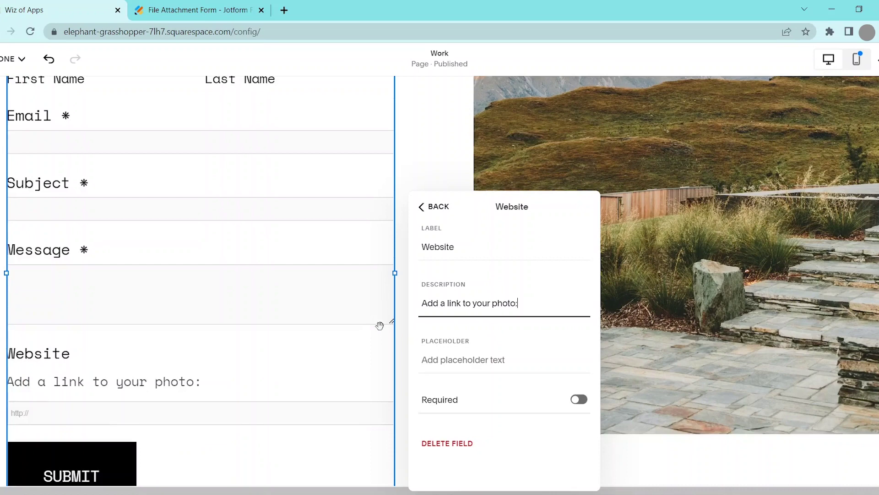
left_click(433, 206)
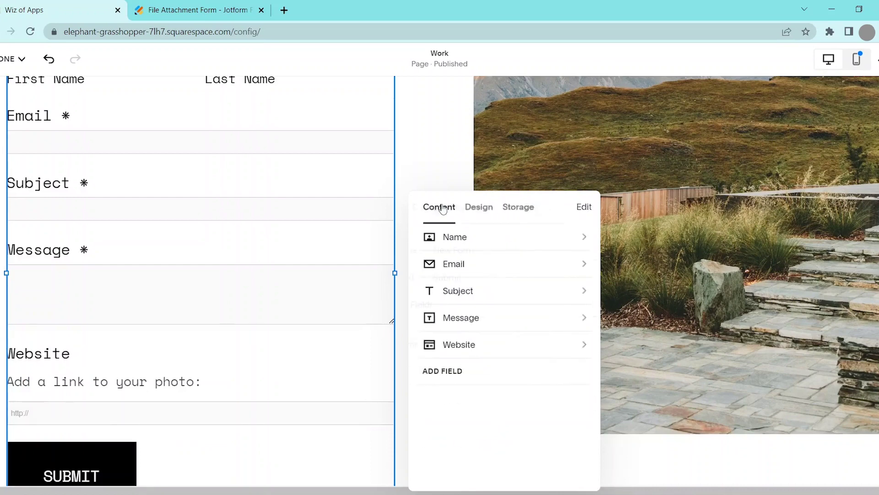
left_click(450, 165)
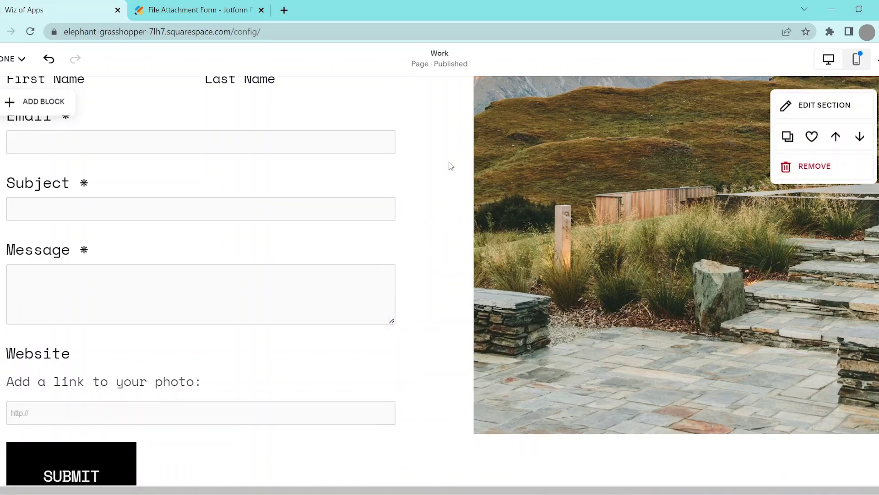
left_click(206, 10)
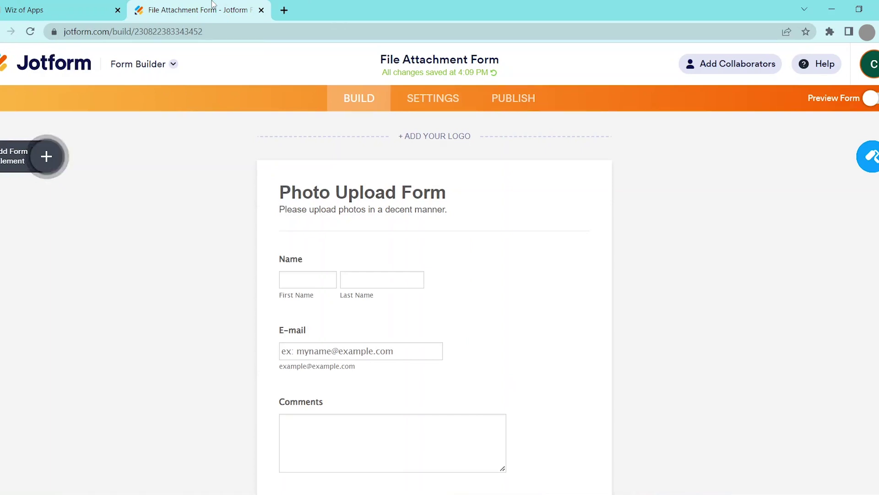
Add an 'Upload photo:' File Upload field under E-mail and copy the form's embed code.
left_click(46, 156)
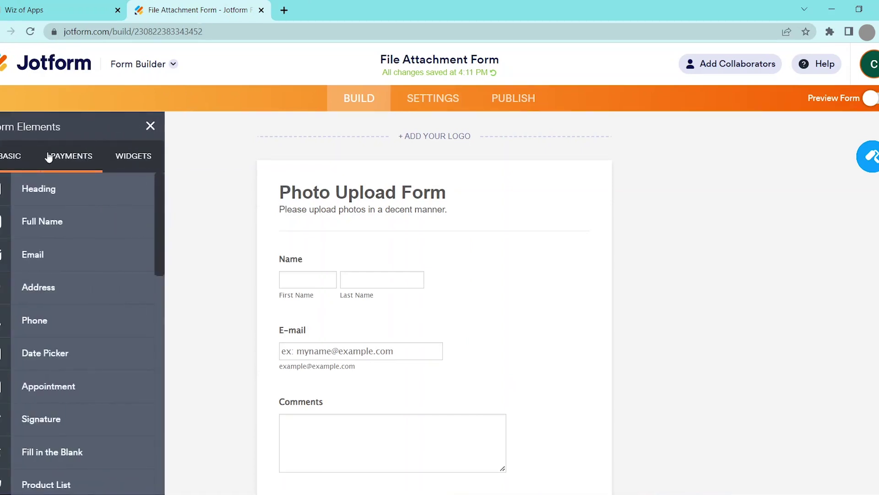
left_click_drag(160, 218, 160, 365)
left_click_drag(44, 324, 453, 406)
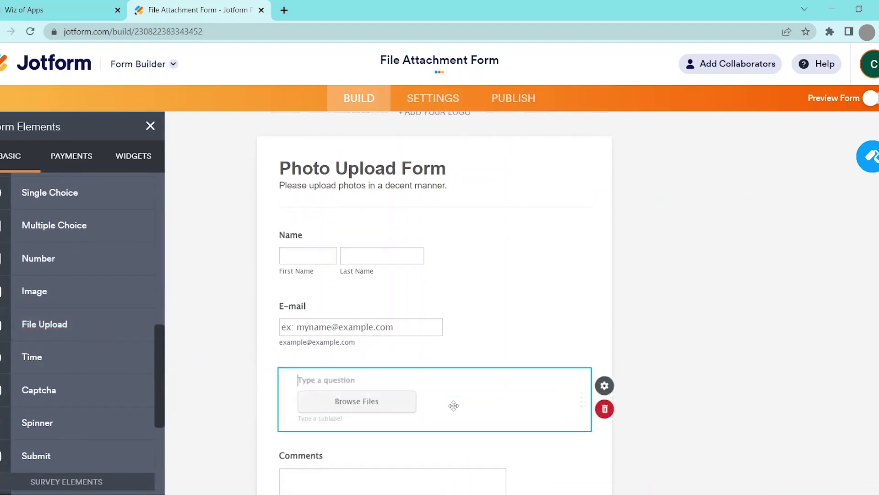
scroll(454, 406, "down", 1)
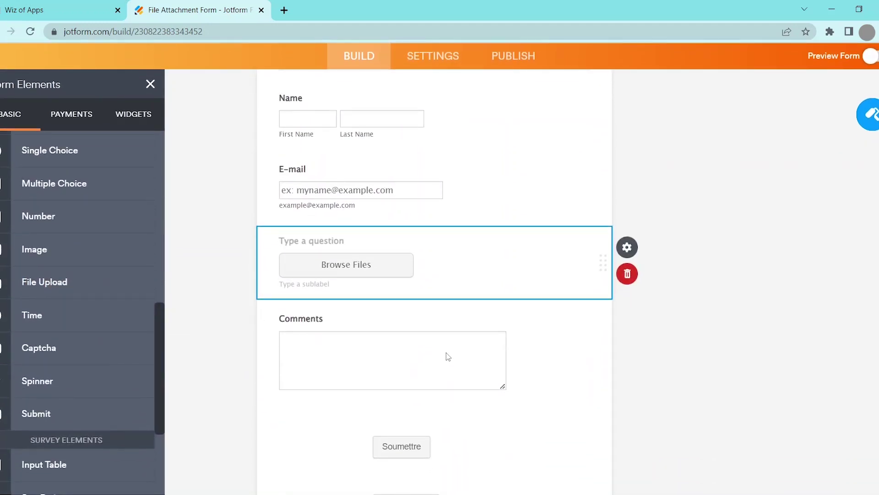
type("Upload ")
type("photo:")
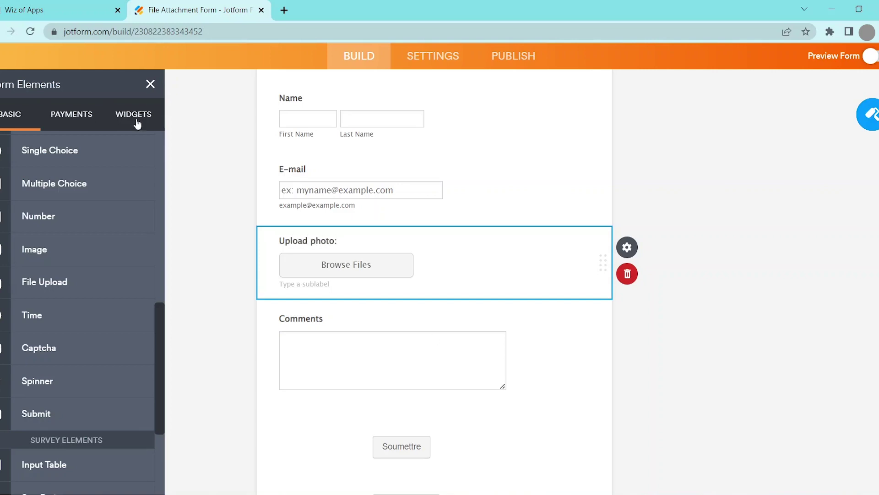
scroll(446, 352, "up", 3)
left_click(514, 97)
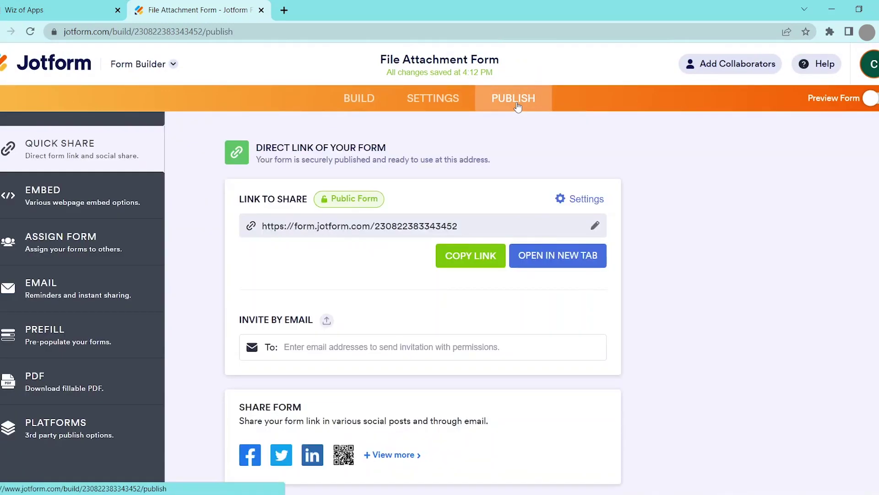
left_click(43, 196)
left_click(577, 253)
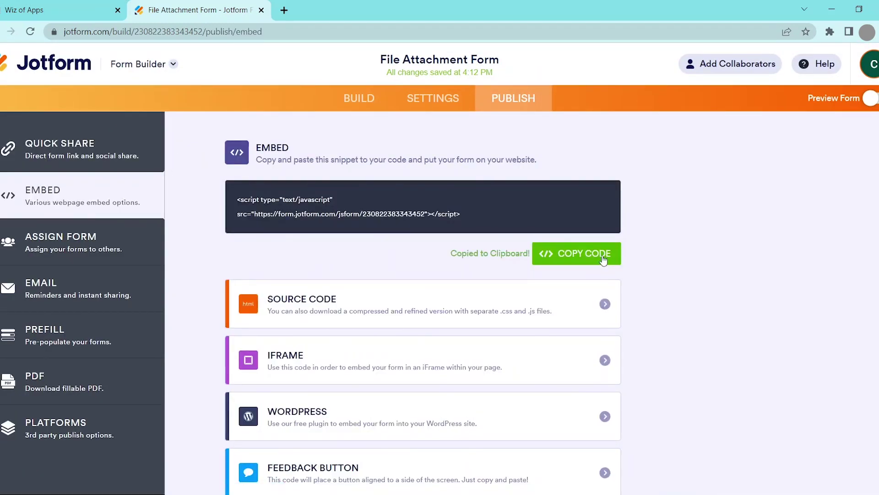
key("ctrl+Tab")
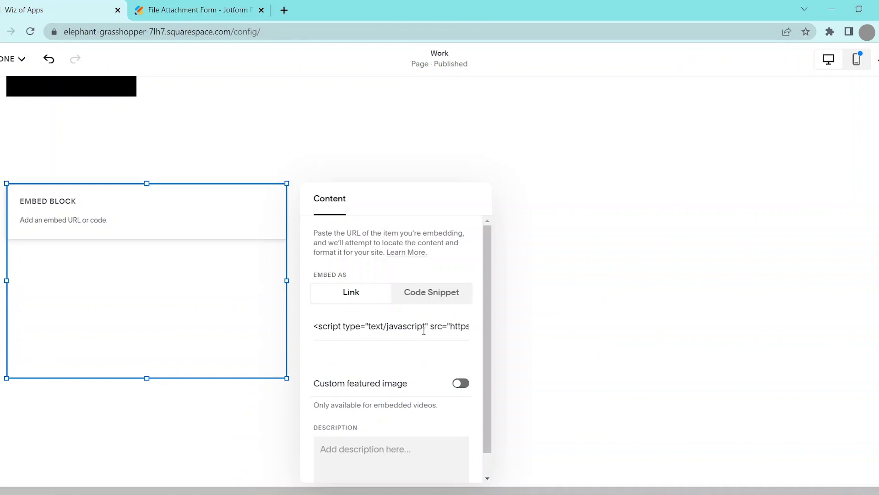
Insert an Embed block on the Work page set to Code Snippet.
left_click(41, 147)
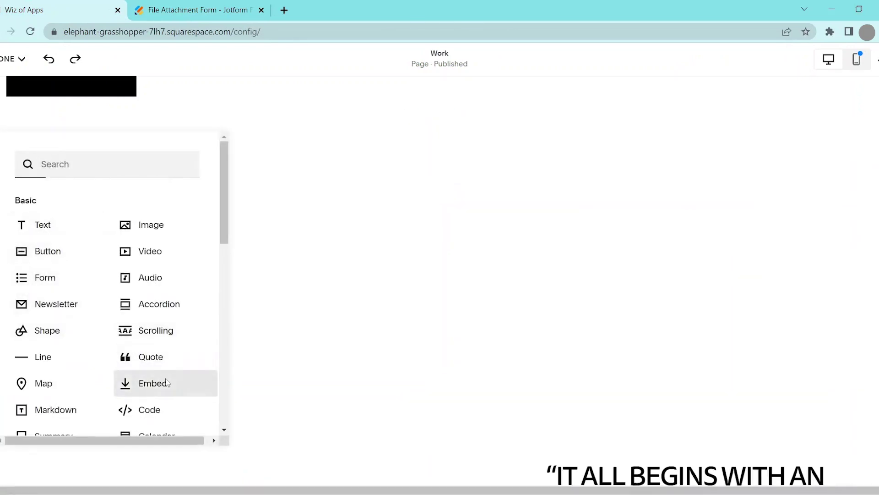
left_click(153, 383)
left_click(19, 158)
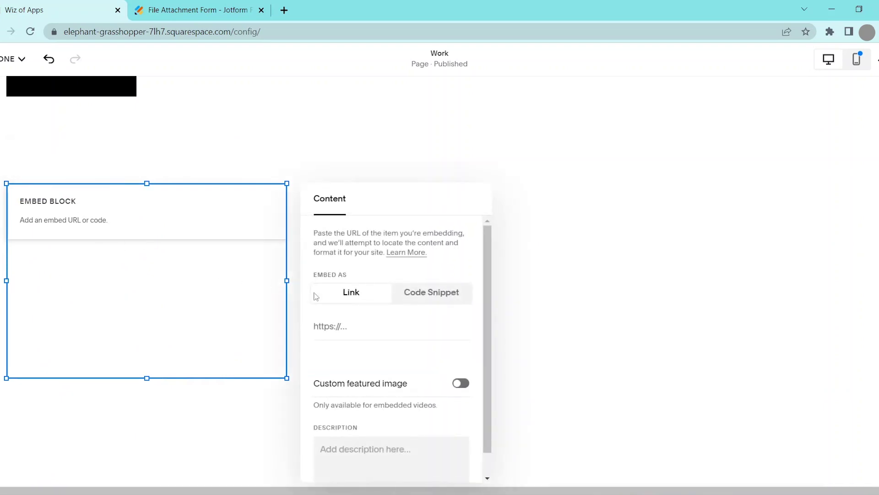
left_click(427, 297)
Paste the Jotform script into the embed code and move the block to the page centre.
left_click(416, 334)
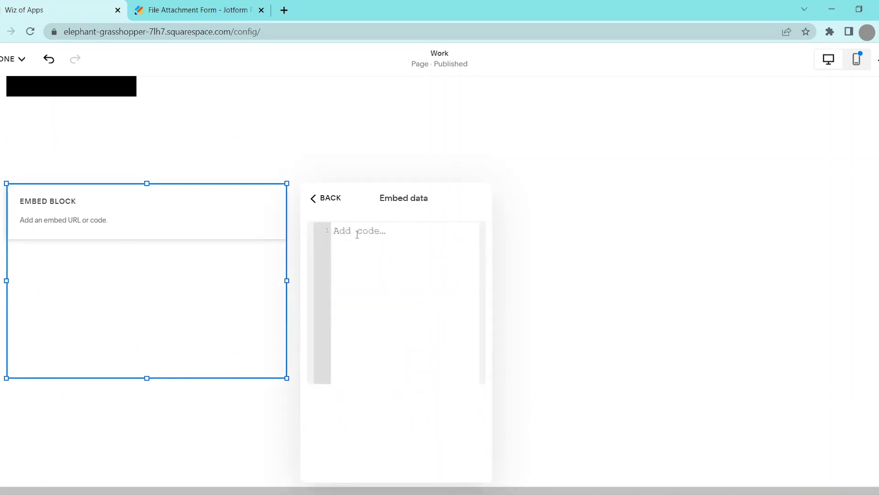
key("ctrl+v")
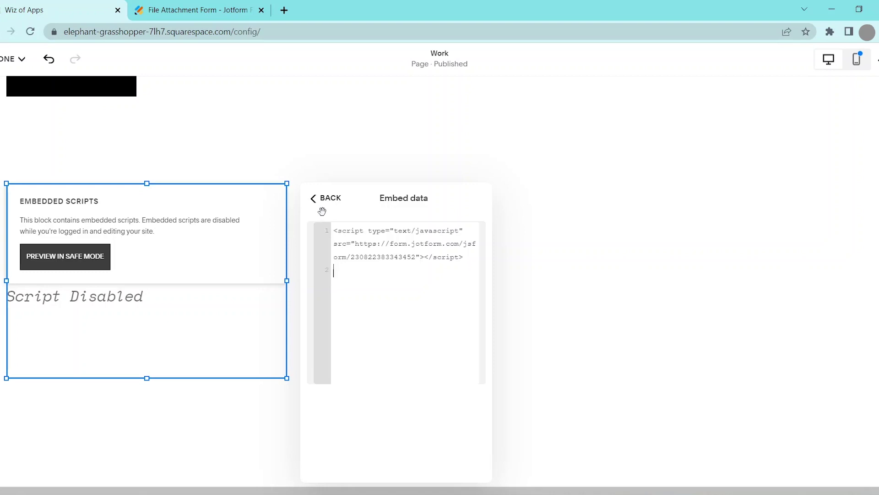
left_click(326, 198)
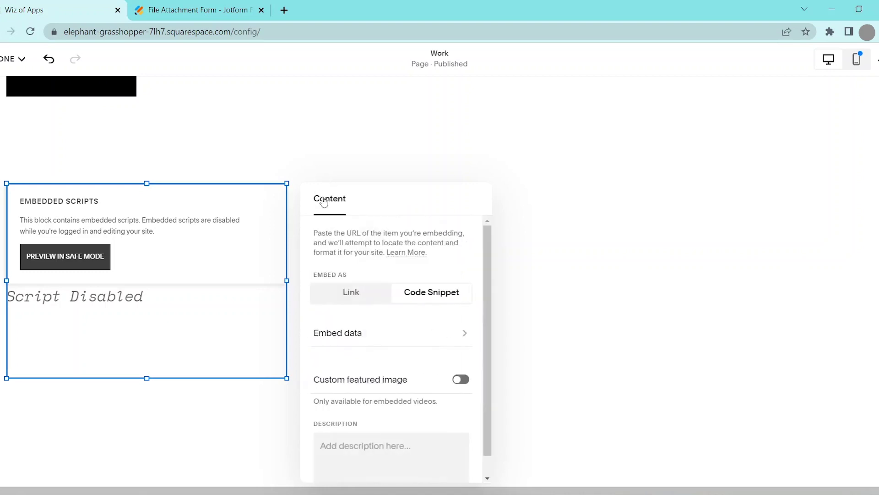
left_click(307, 176)
left_click_drag(95, 268, 433, 272)
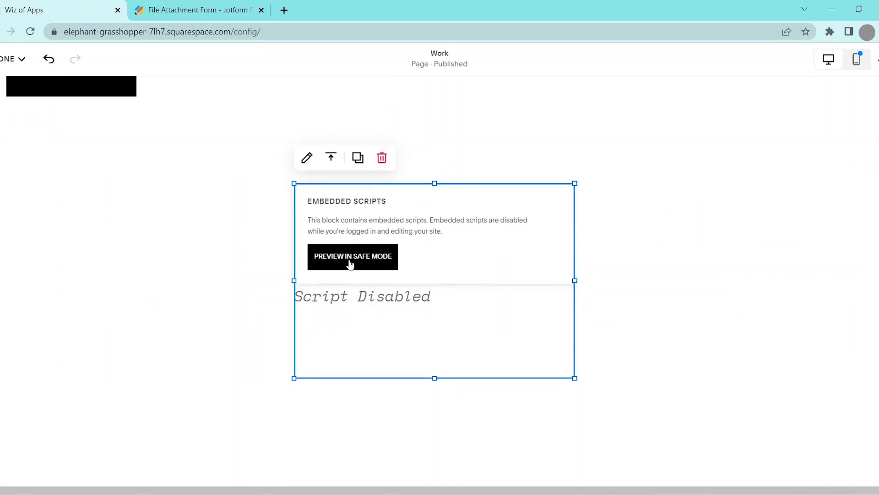
Save the Work page changes and exit the editor.
left_click(12, 58)
left_click(8, 94)
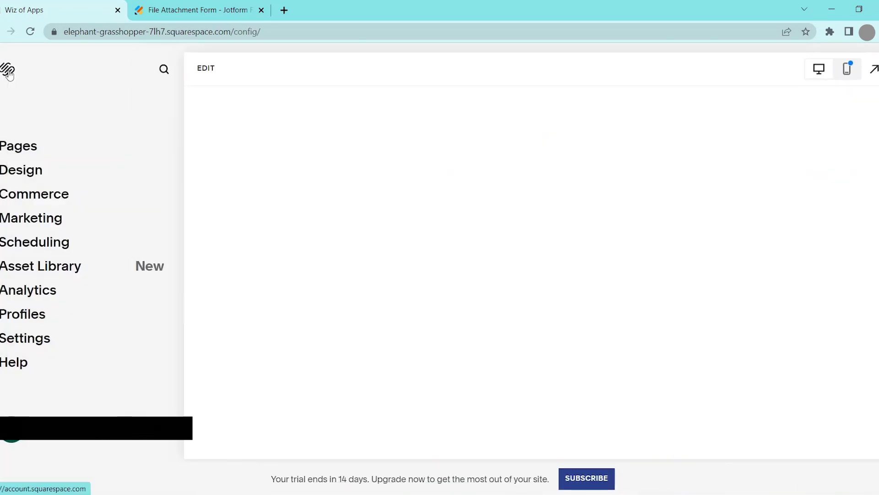